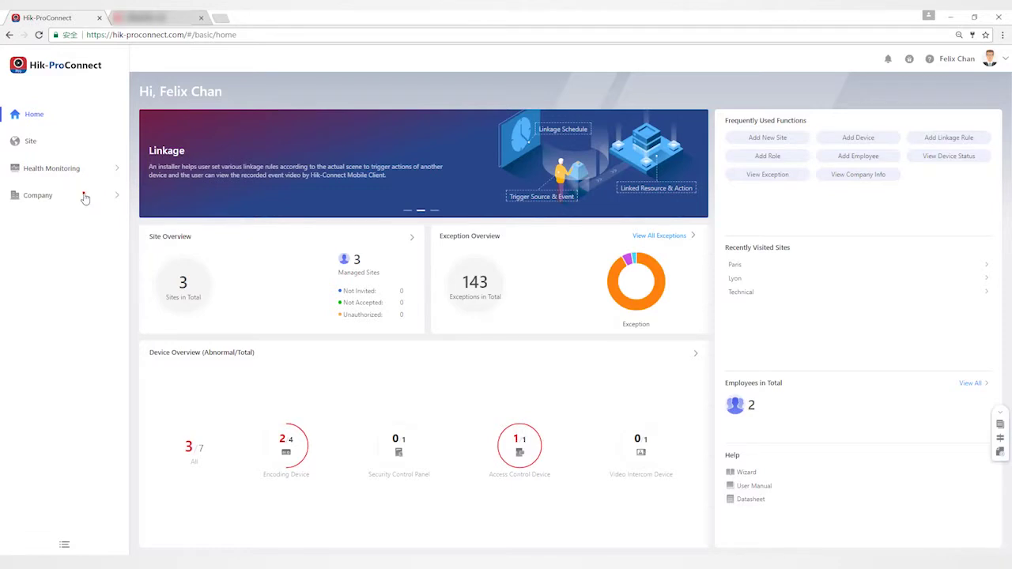
Open the Company Information page from the Company section of the sidebar.
left_click(85, 197)
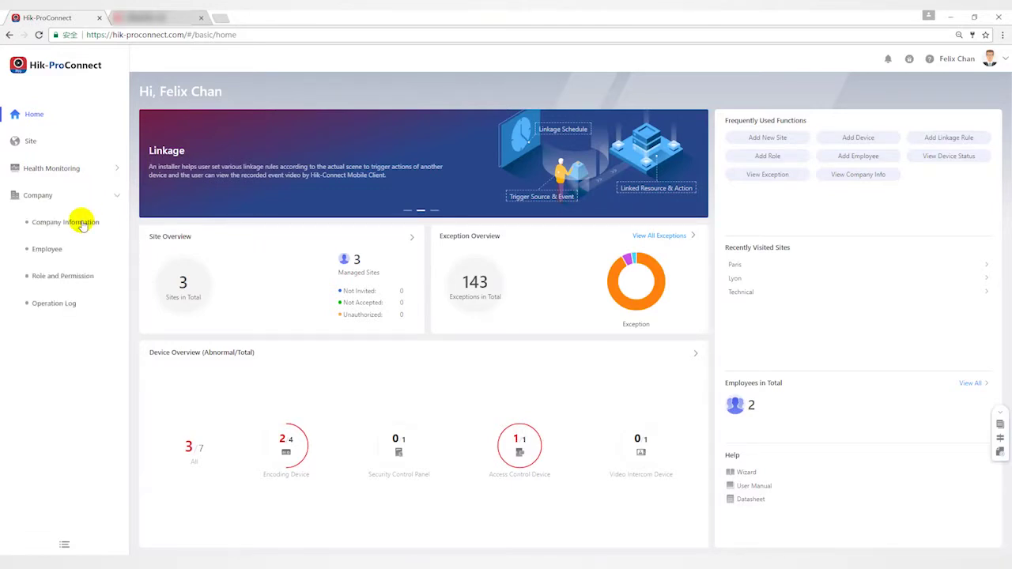
left_click(83, 225)
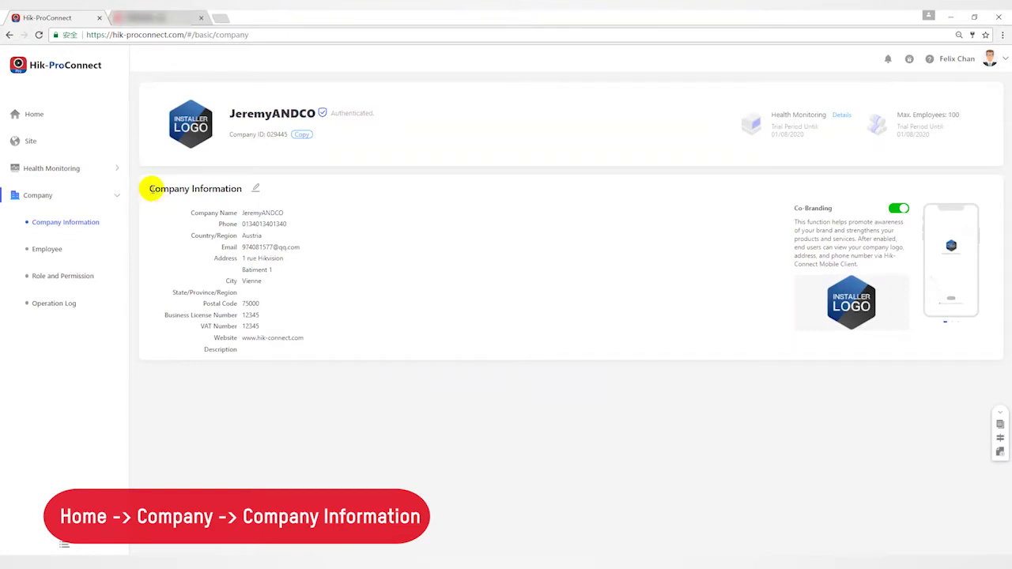
triple_click(152, 188)
left_click(141, 188)
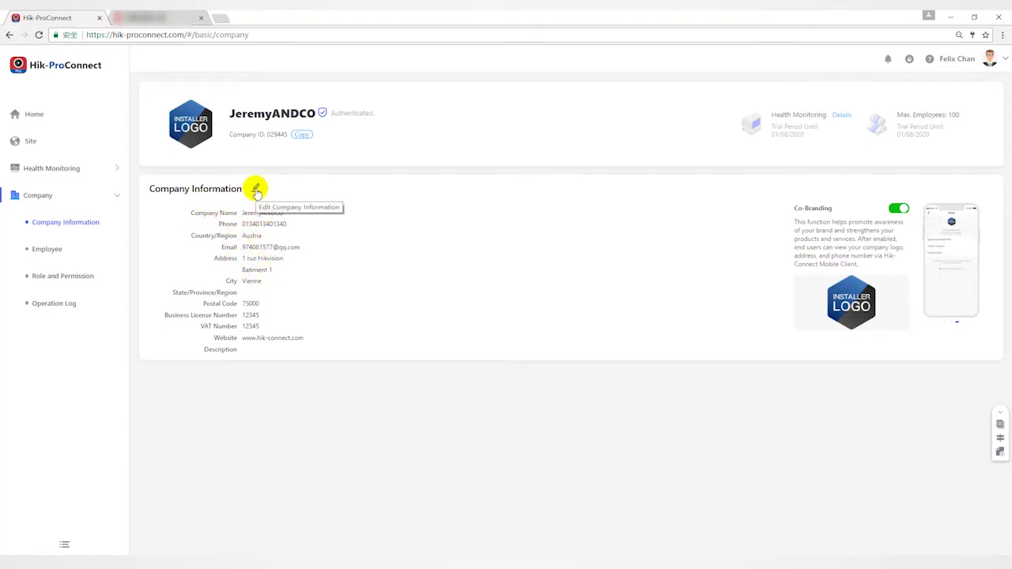
Make the company details editable, then view the Administrator role in Role and Permission.
left_click(256, 190)
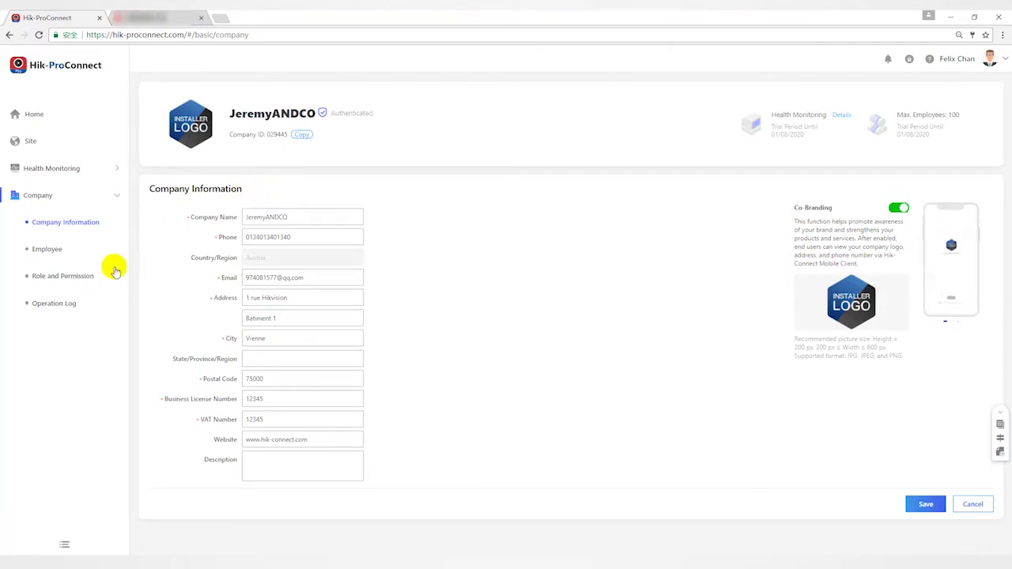
left_click(85, 277)
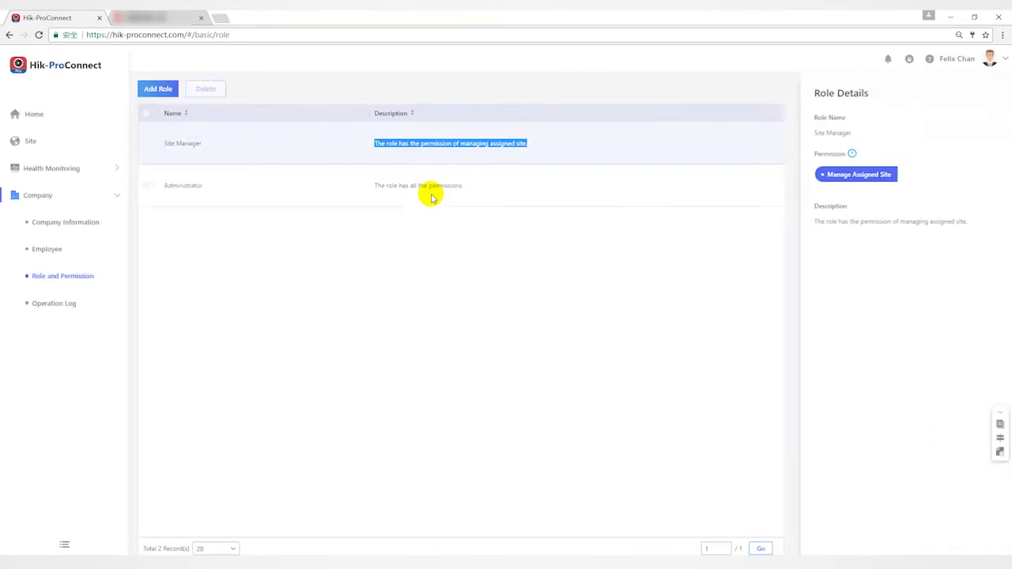
left_click_drag(320, 186, 422, 190)
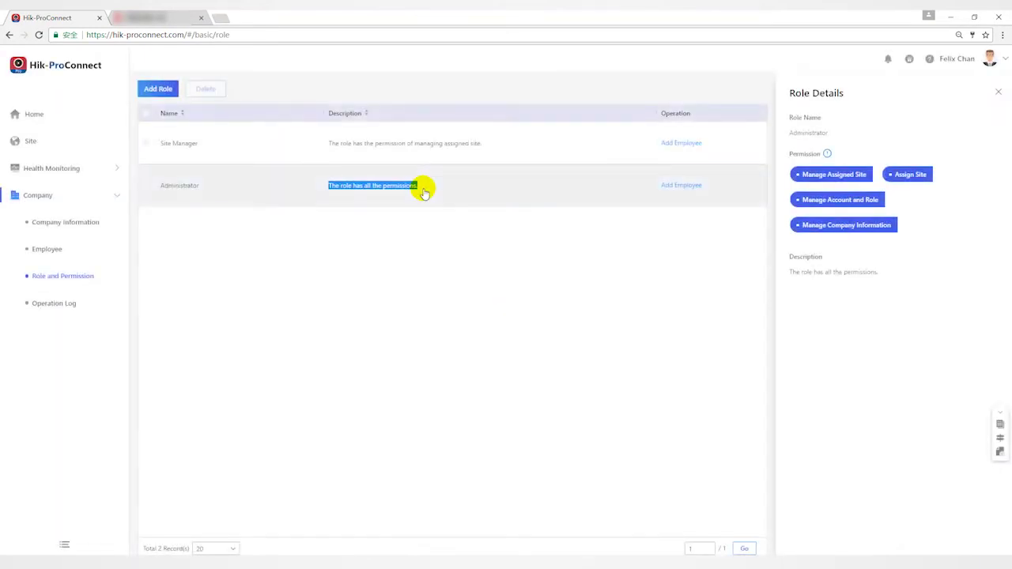
Add role 'IT Manager' with Manage Assigned Site, Assign Site, Manage Account and Role, described 'IT management'.
left_click(159, 90)
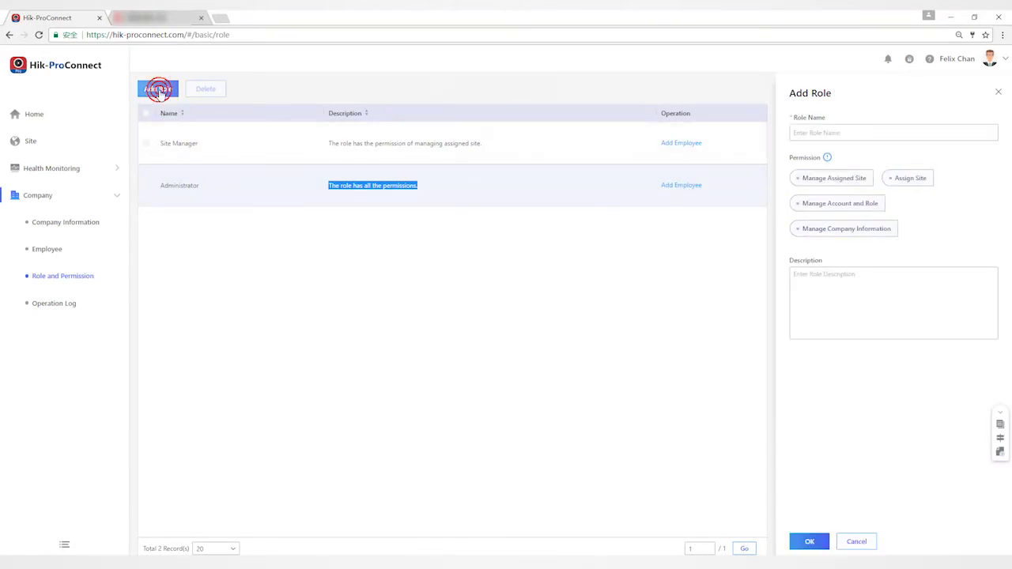
left_click(807, 130)
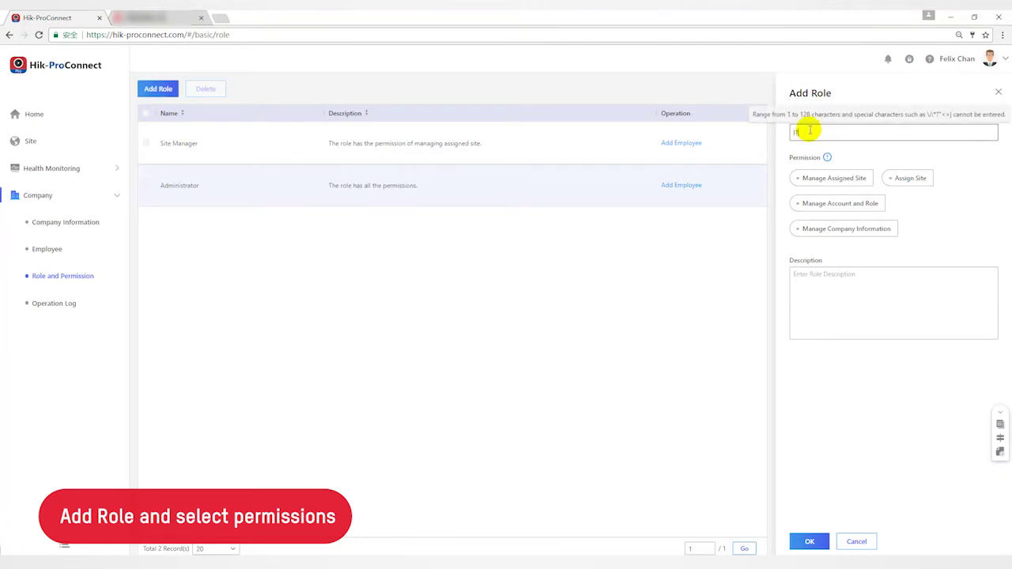
type("IT Manager")
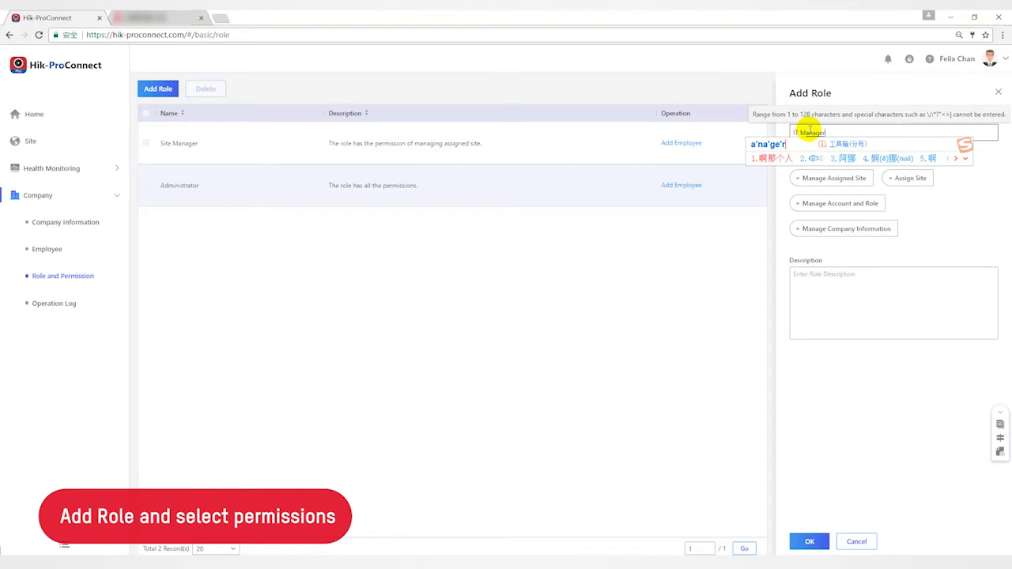
key("Return")
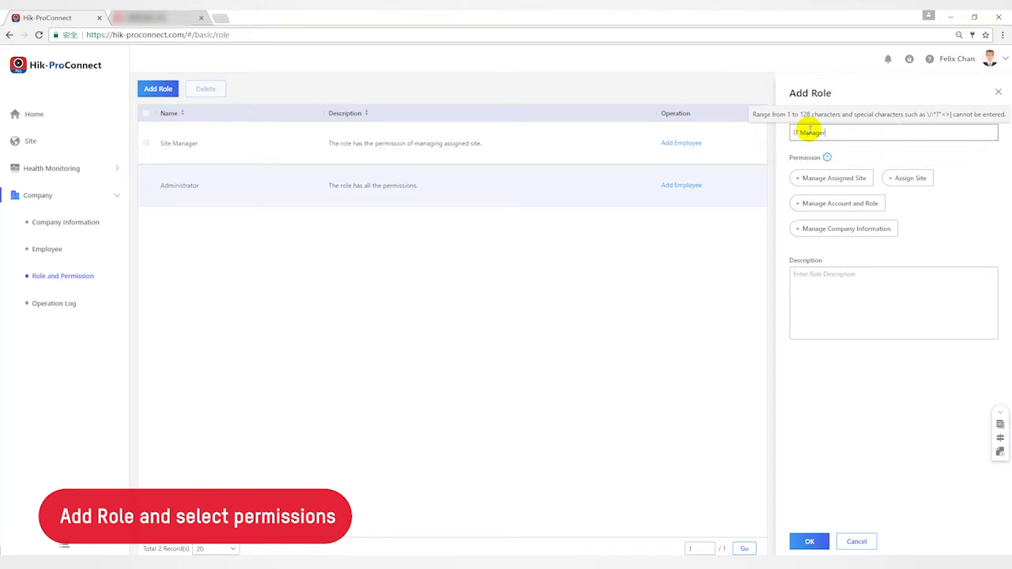
mouse_move(828, 159)
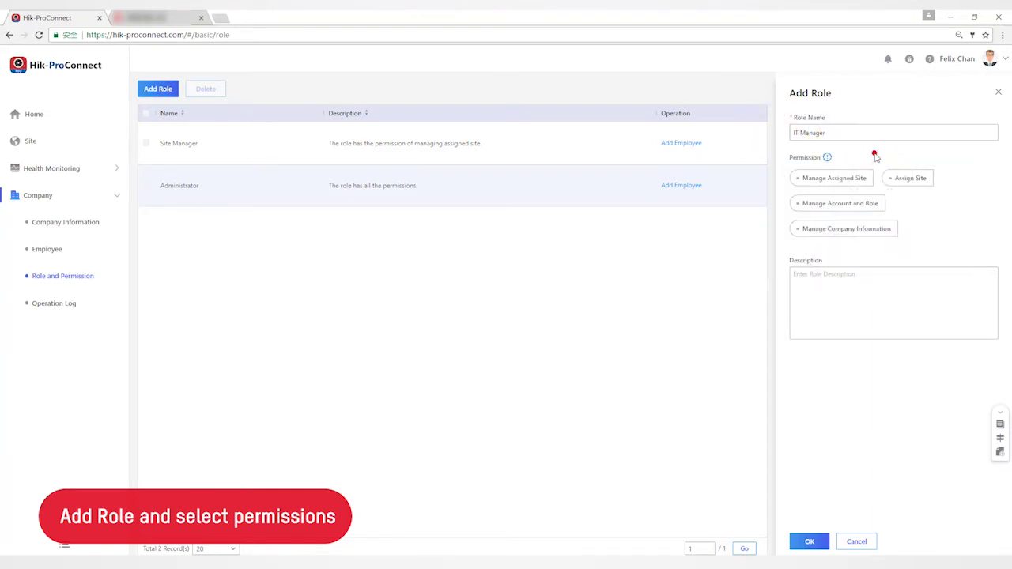
left_click(844, 175)
left_click(899, 179)
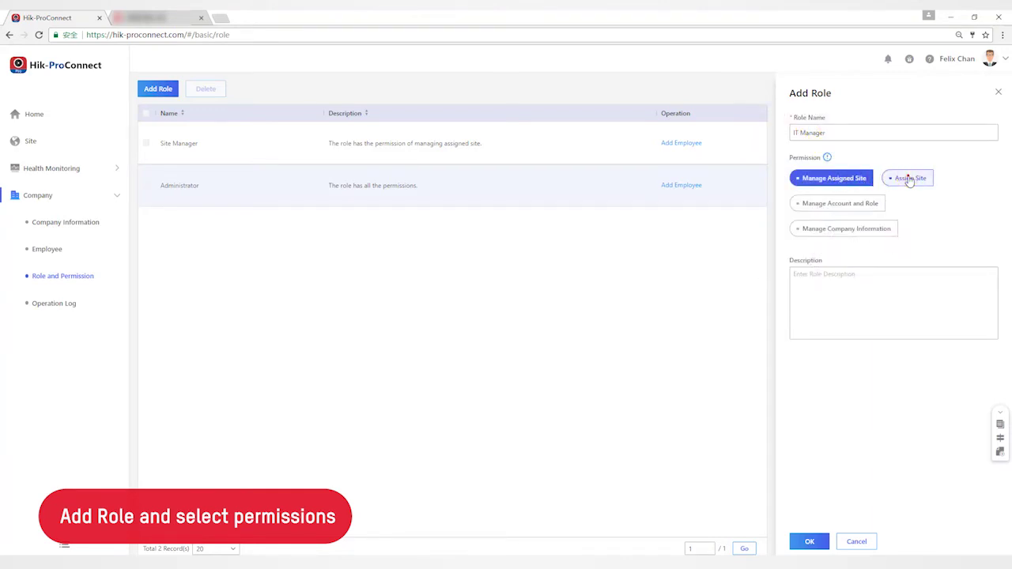
left_click(857, 202)
left_click(851, 278)
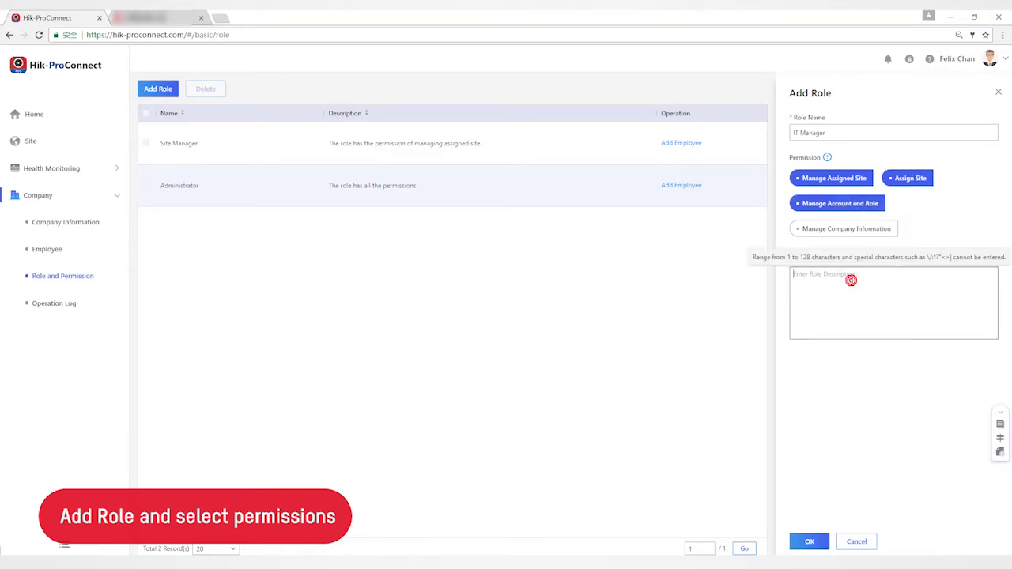
type("IT")
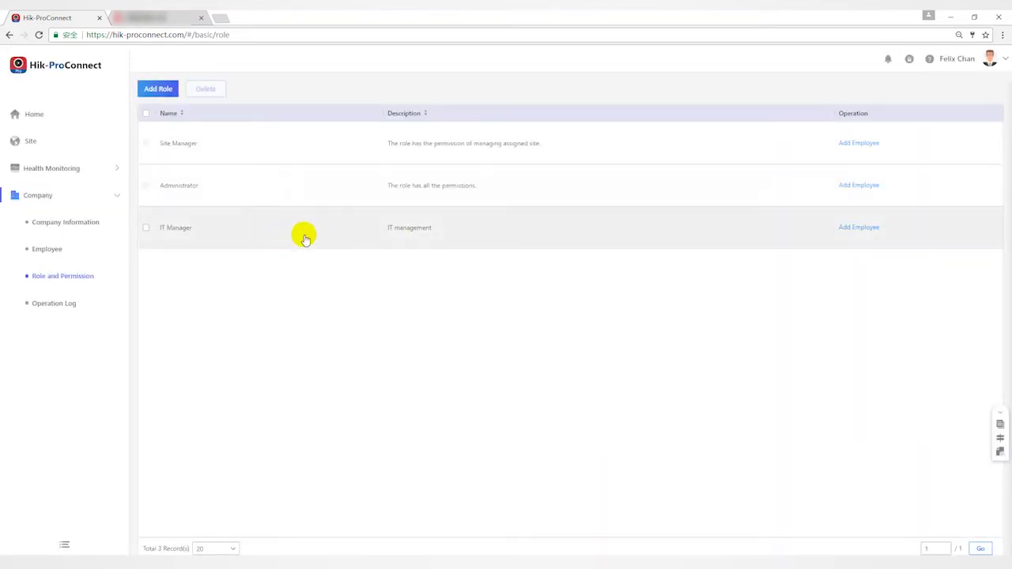
Invite a new employee by e-mail with the IT Manager role and acknowledge the invitation-sent message.
left_click_drag(388, 229, 459, 232)
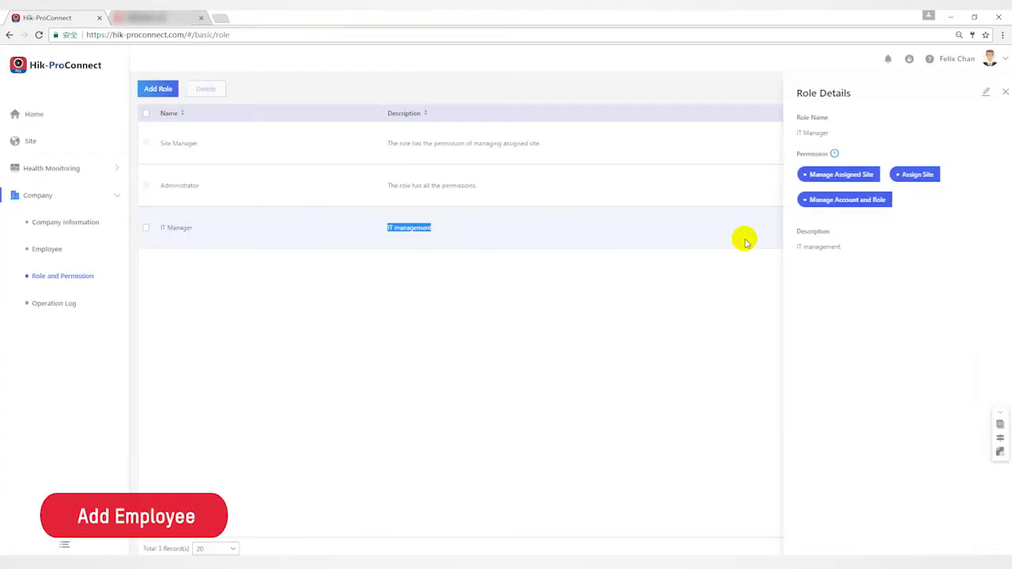
left_click(665, 229)
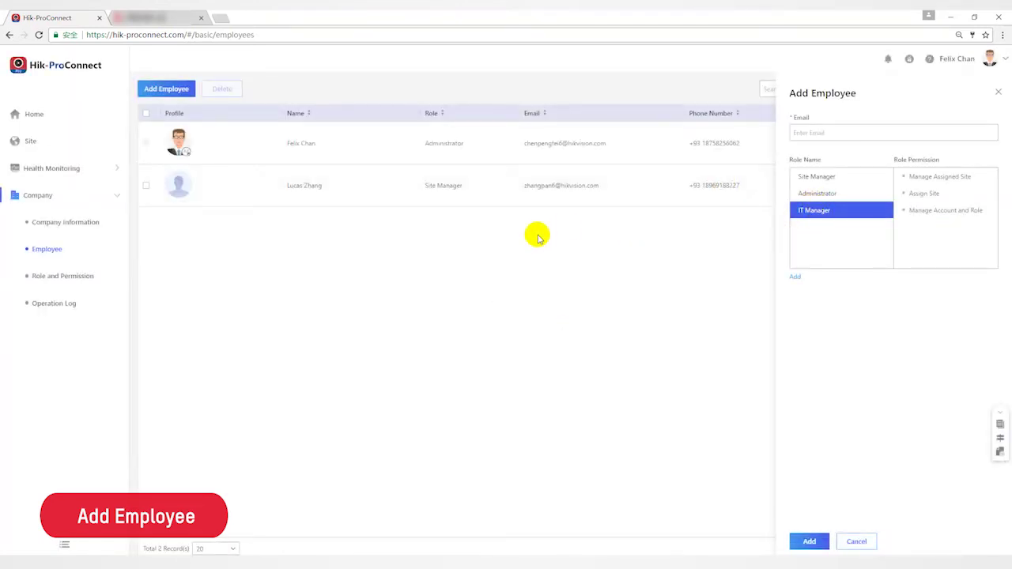
left_click(55, 252)
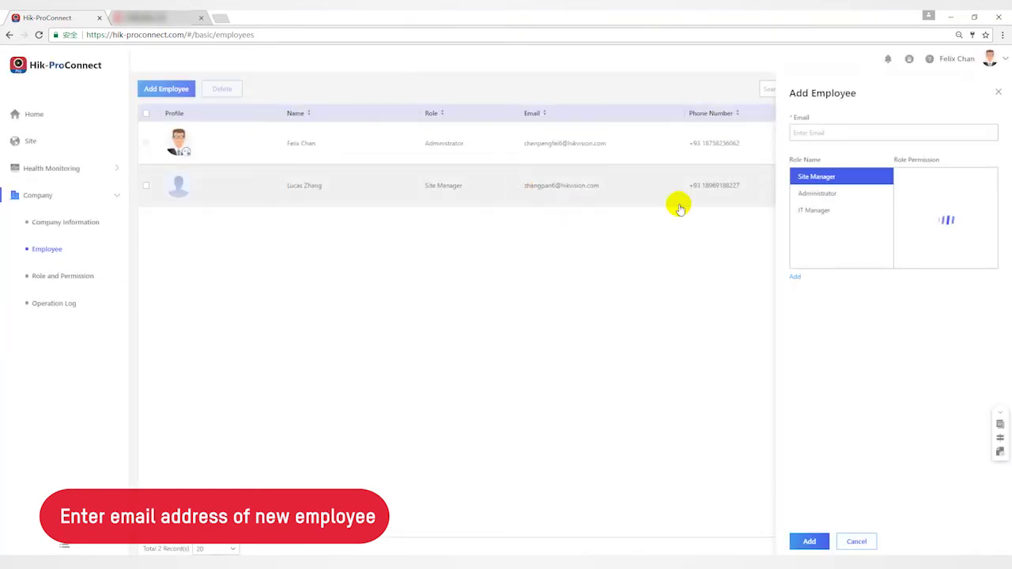
left_click(819, 133)
left_click(819, 132)
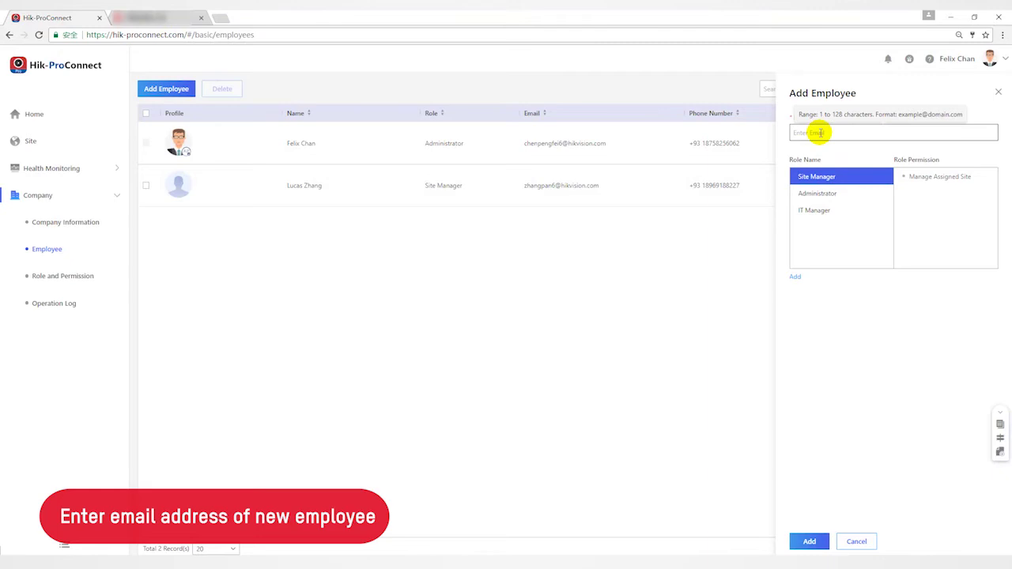
left_click(838, 210)
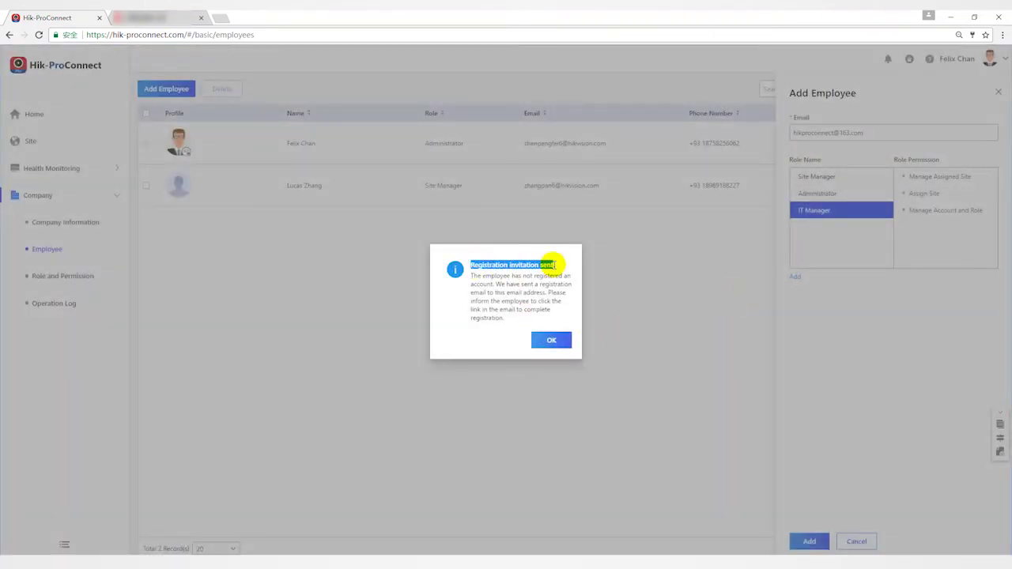
left_click(499, 273)
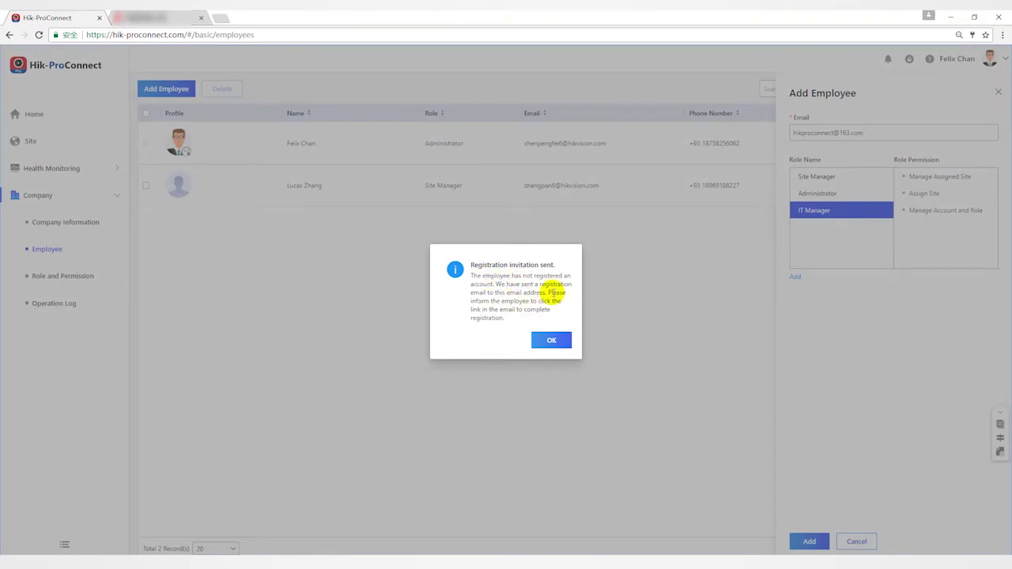
left_click(543, 342)
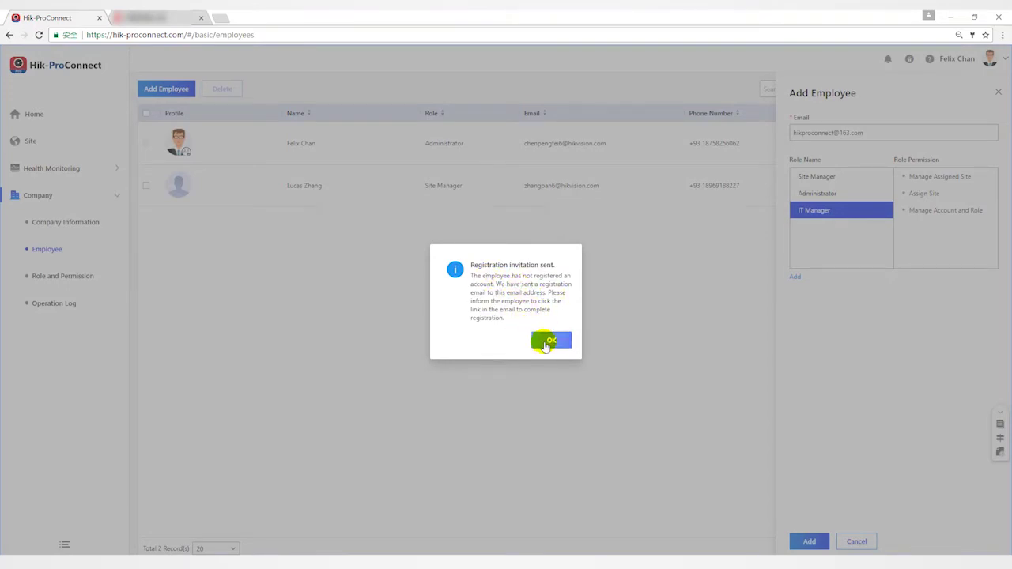
left_click(545, 343)
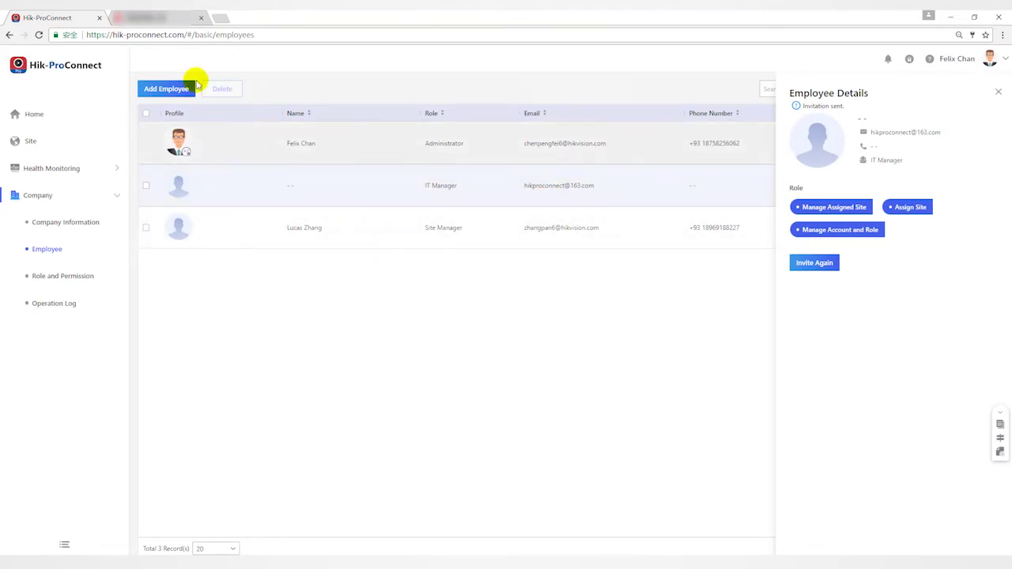
Switch to the 163 webmail tab holding the 'Invitation: Join Us' e-mail.
left_click(158, 19)
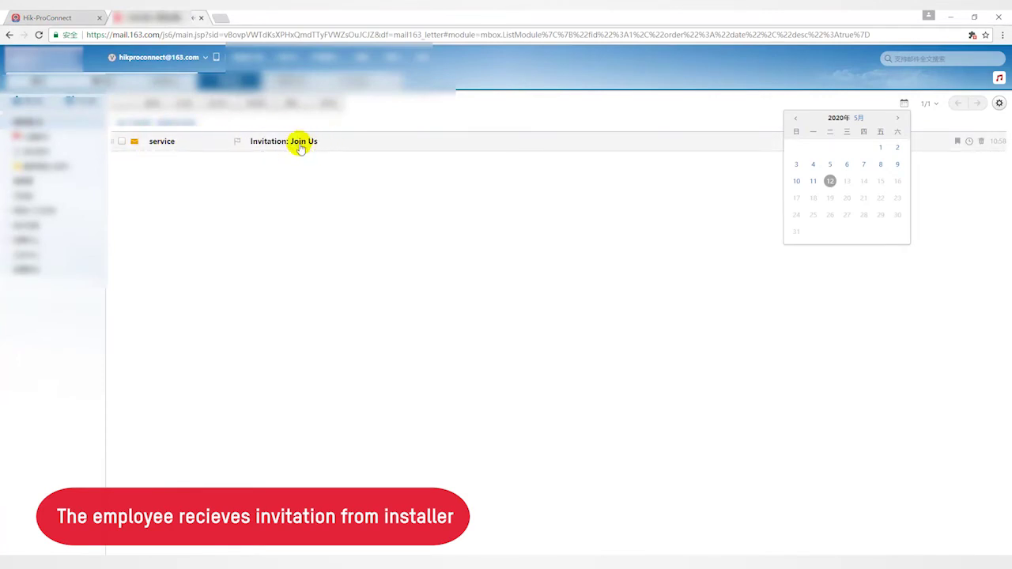
Open the 'Invitation: Join Us' e-mail from service and read its greeting and expiry note.
mouse_move(167, 146)
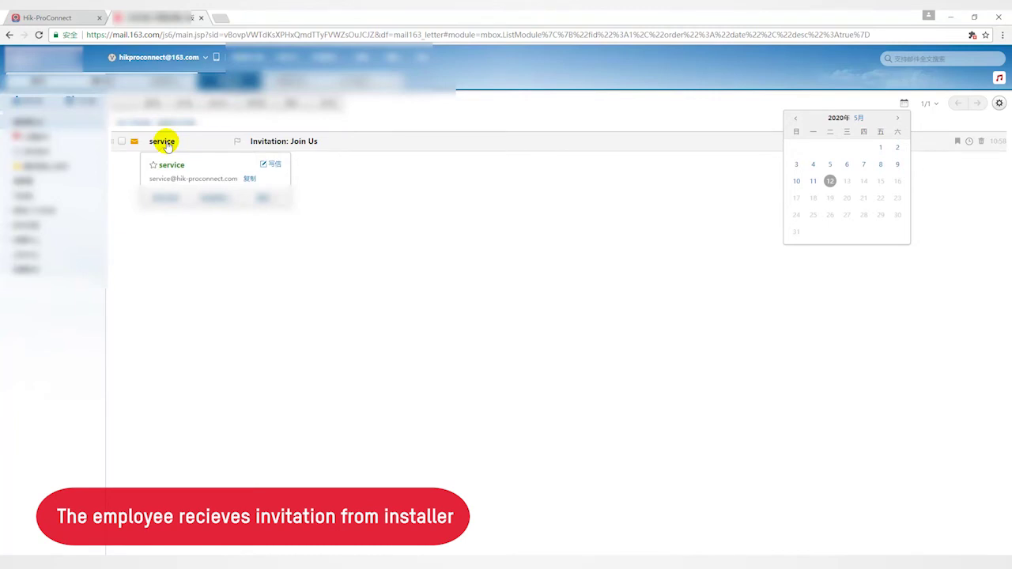
left_click(162, 142)
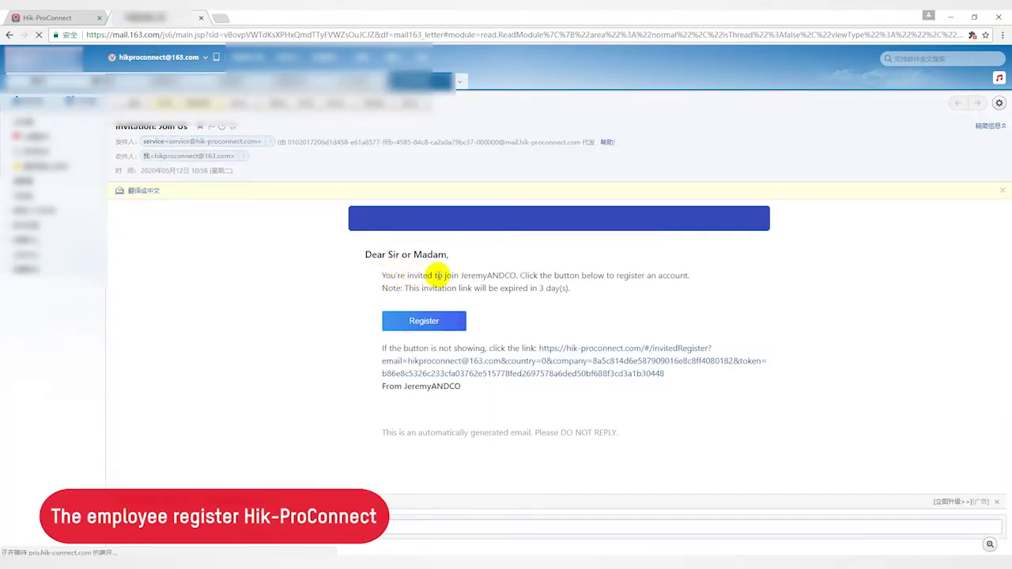
left_click(382, 273)
left_click_drag(382, 272, 406, 282)
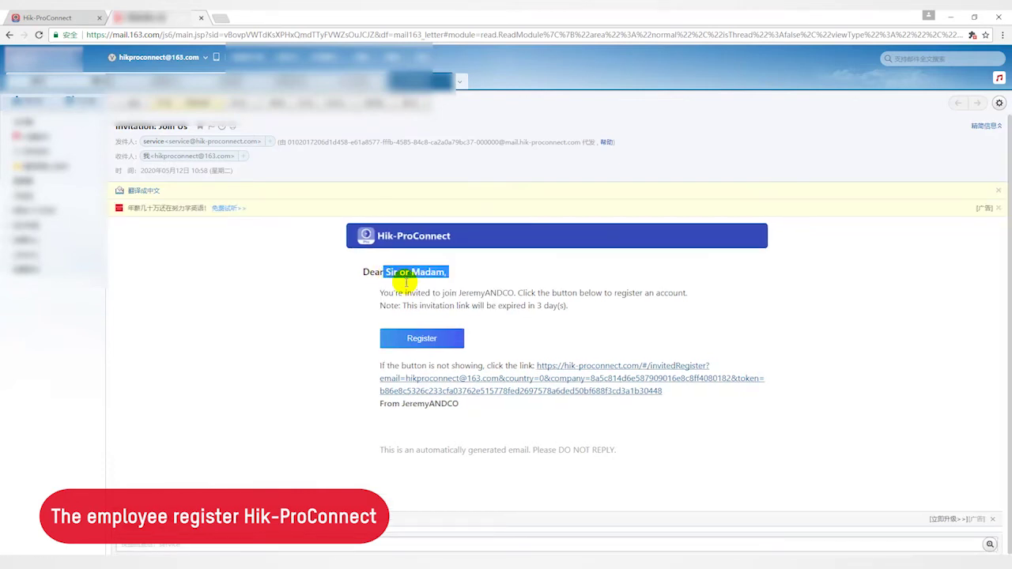
left_click(380, 291)
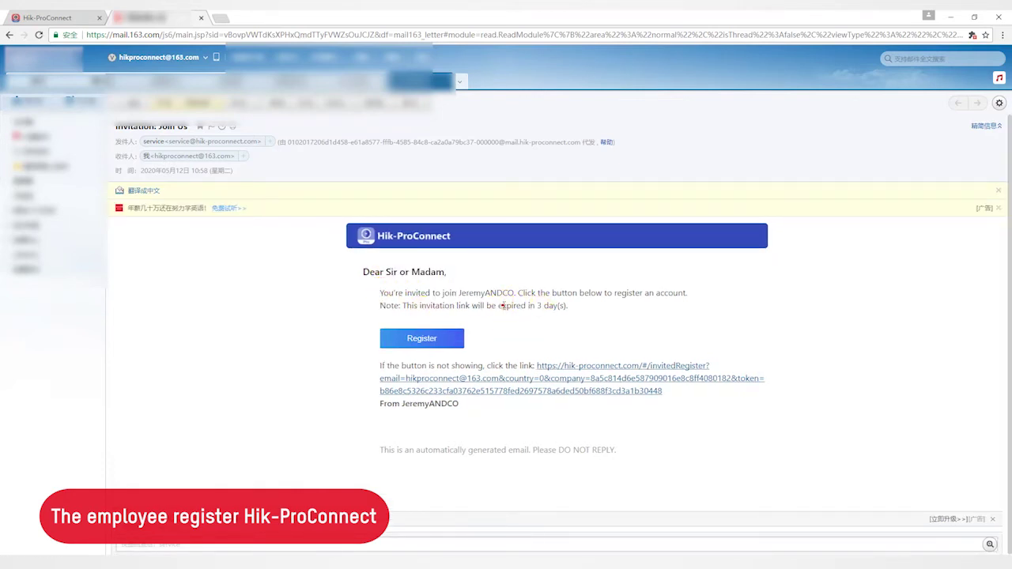
left_click(579, 308)
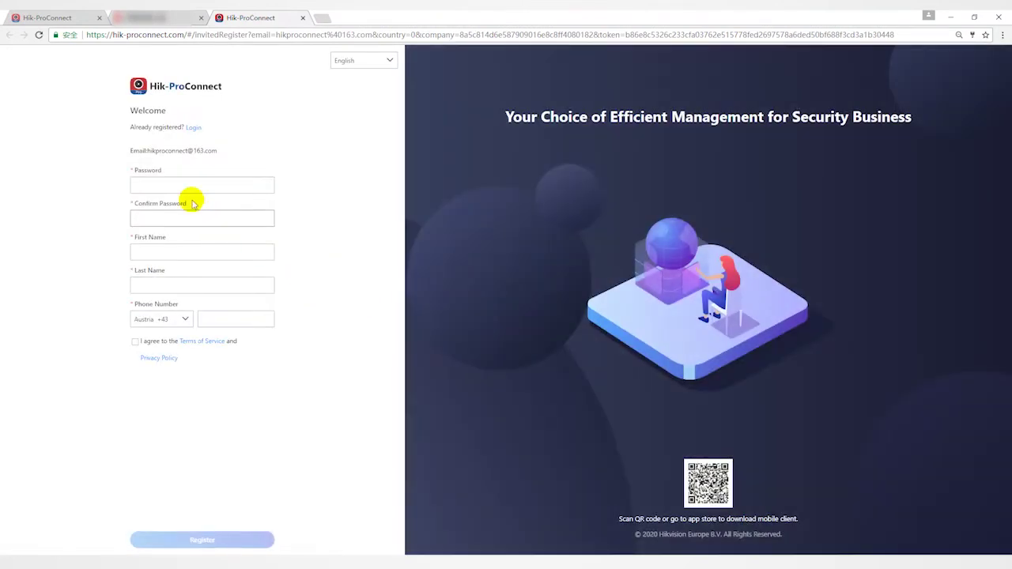
Enter the new account password and confirm it.
left_click(196, 187)
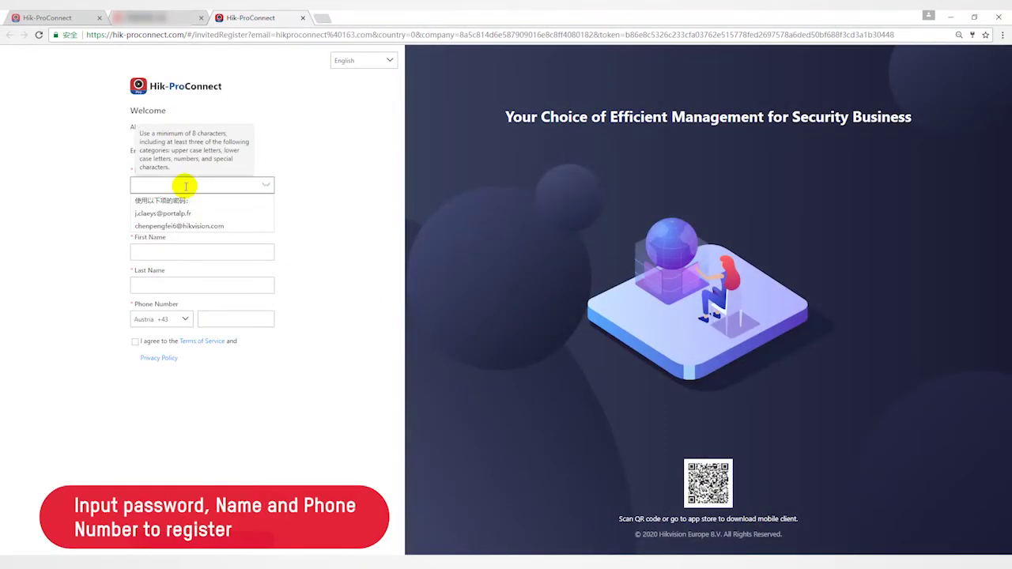
type("••")
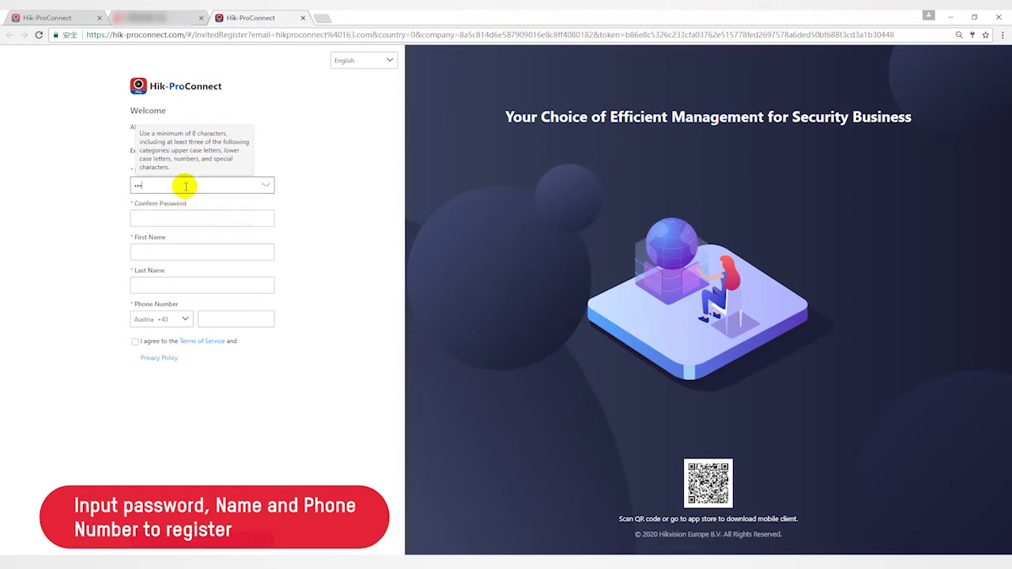
type("••••")
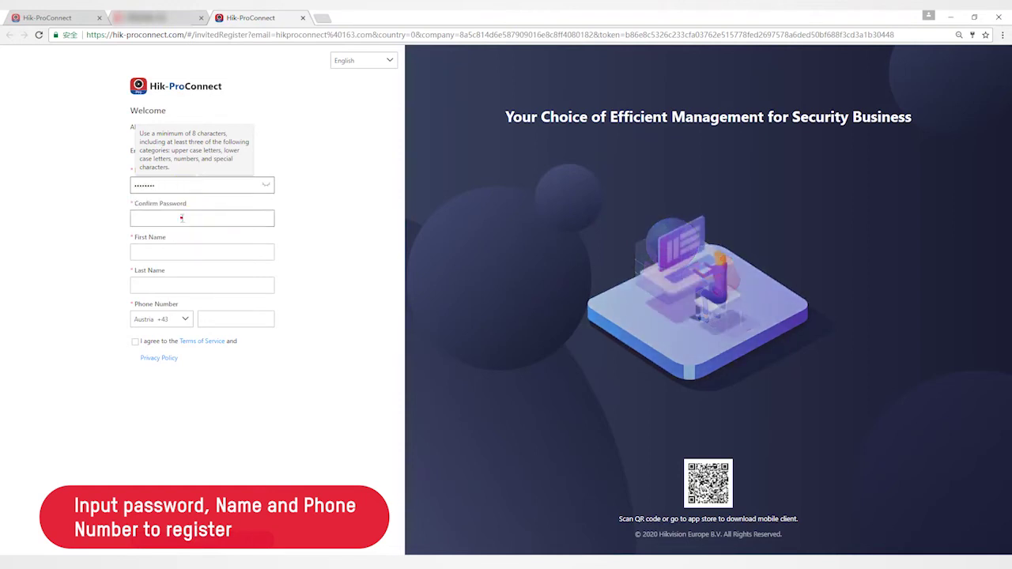
left_click(182, 218)
type("•")
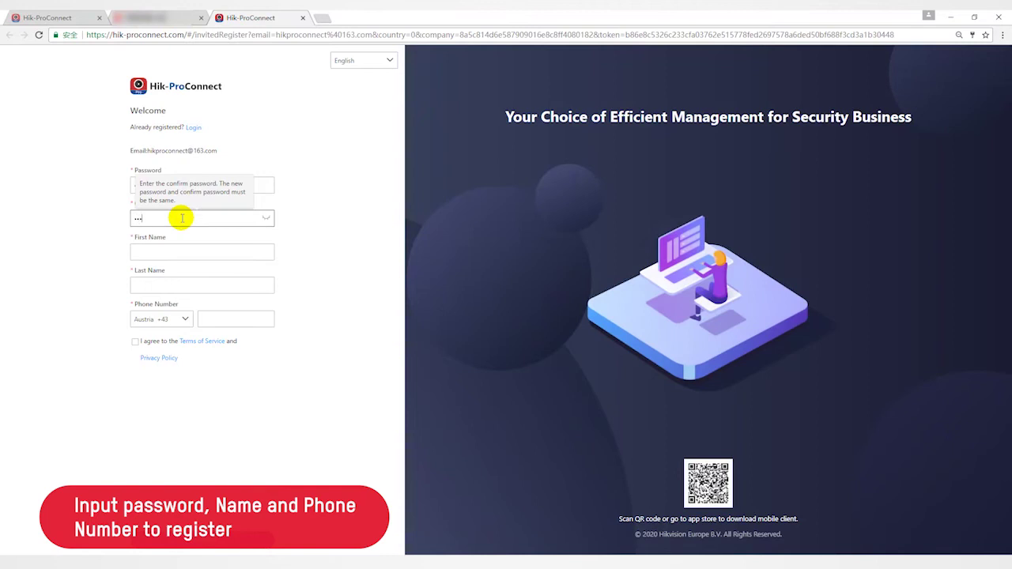
Fill in the employee's first name, last name and phone number, then submit the registration.
left_click(177, 251)
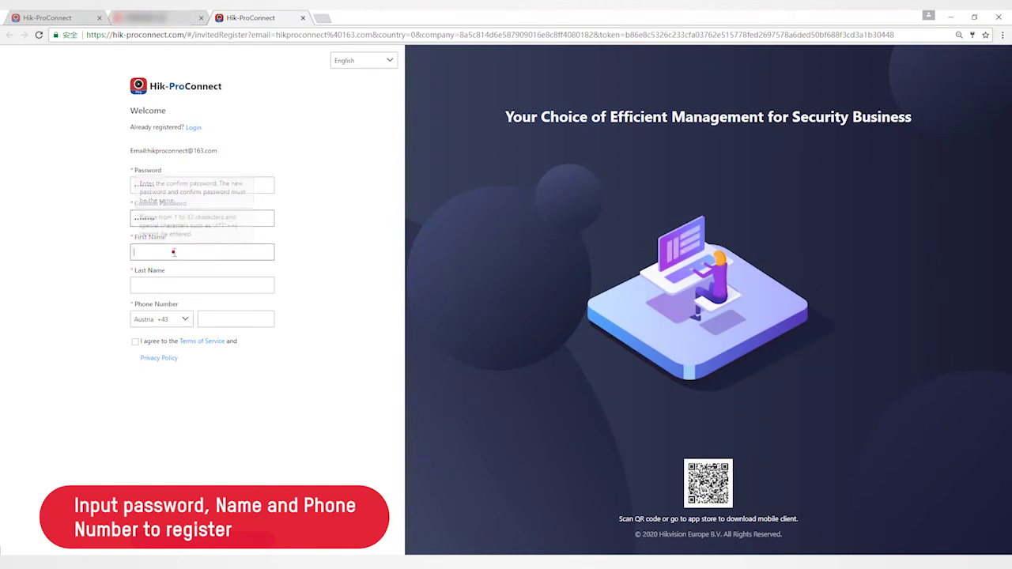
type("D")
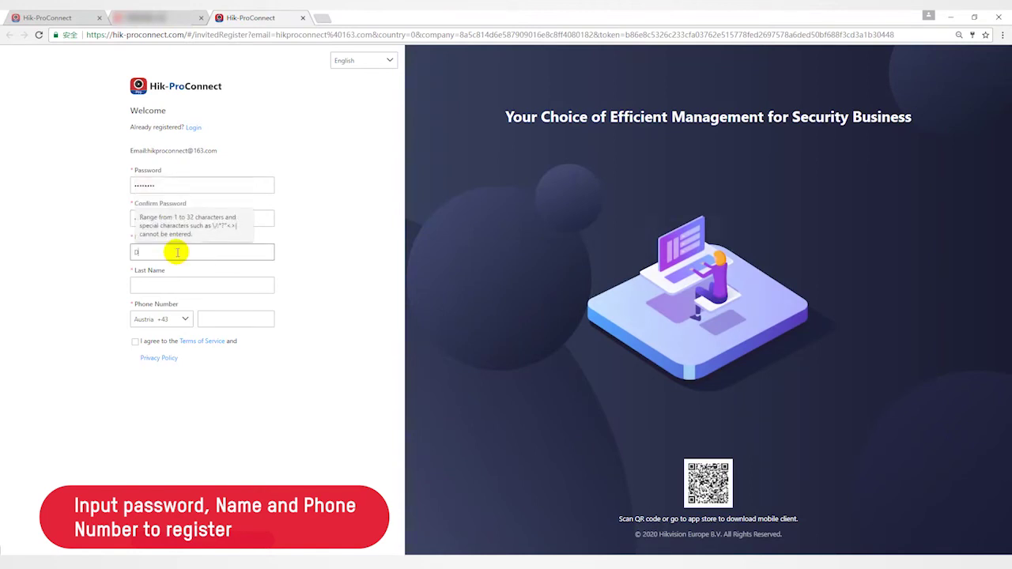
type("aniel")
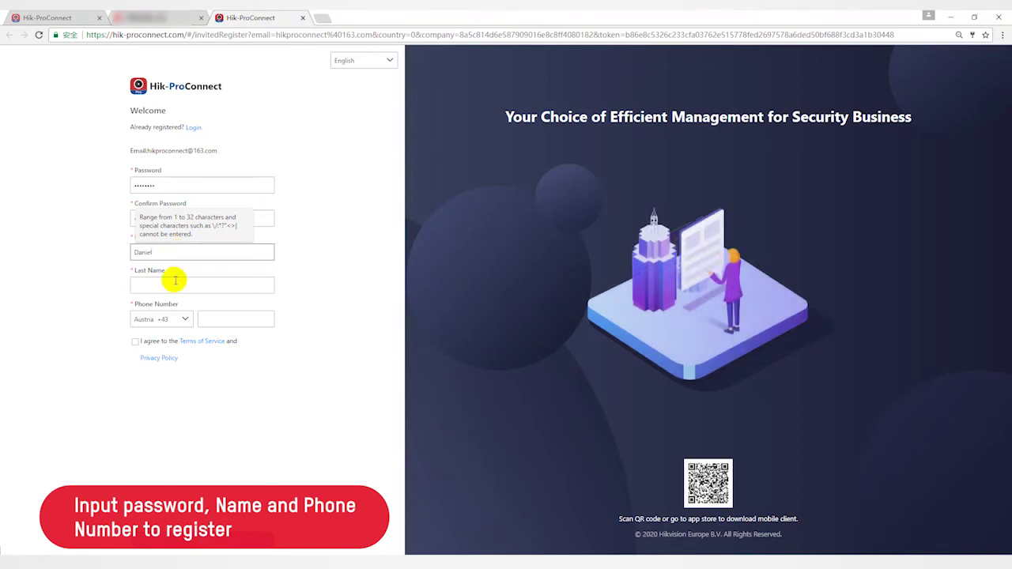
left_click(173, 285)
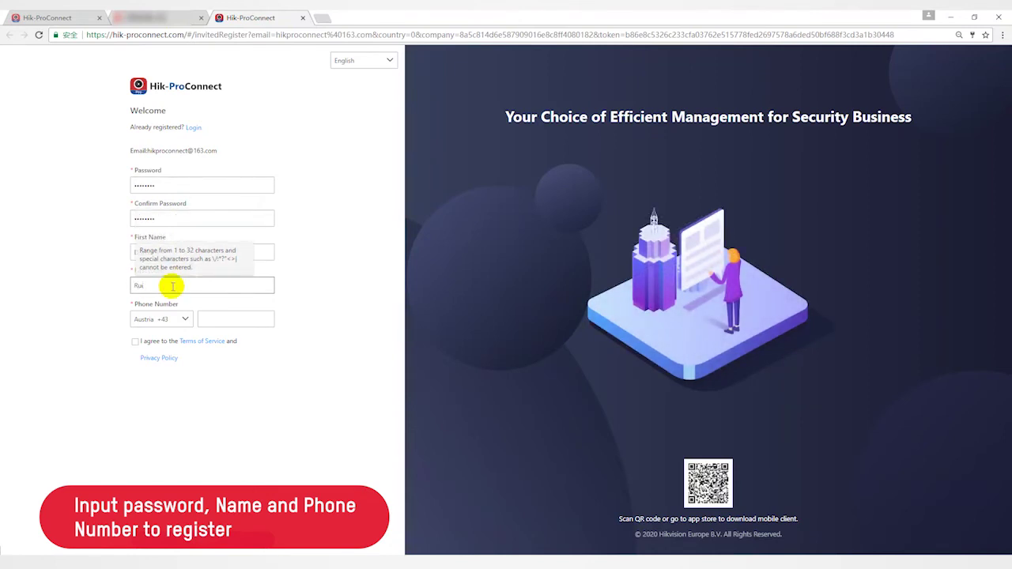
left_click(208, 317)
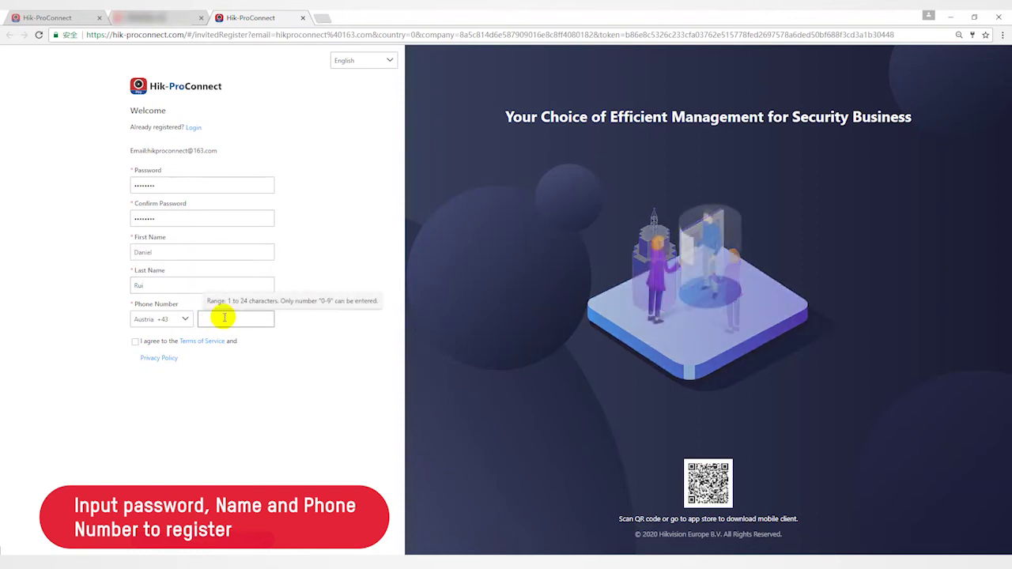
type("888999")
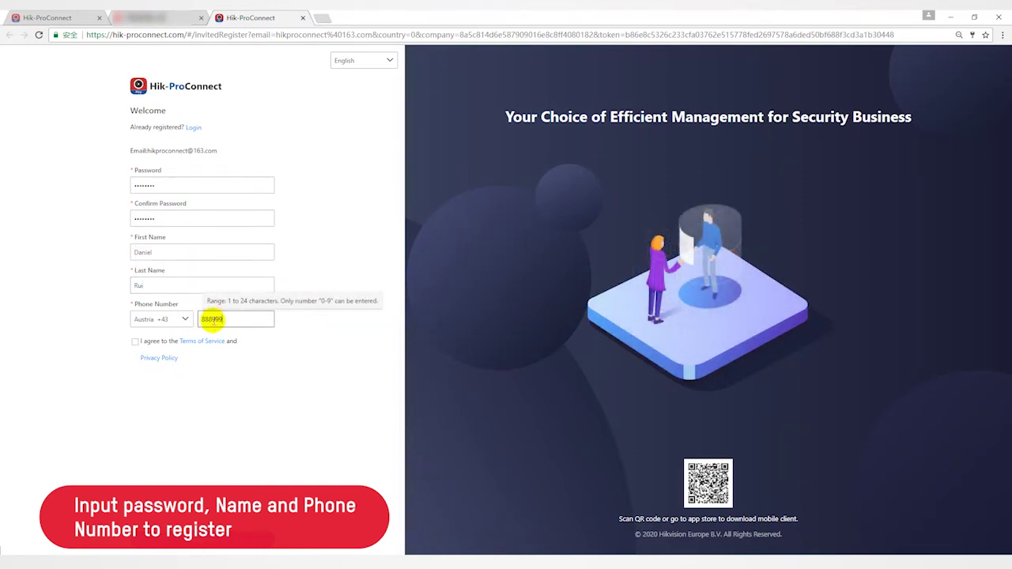
left_click(220, 546)
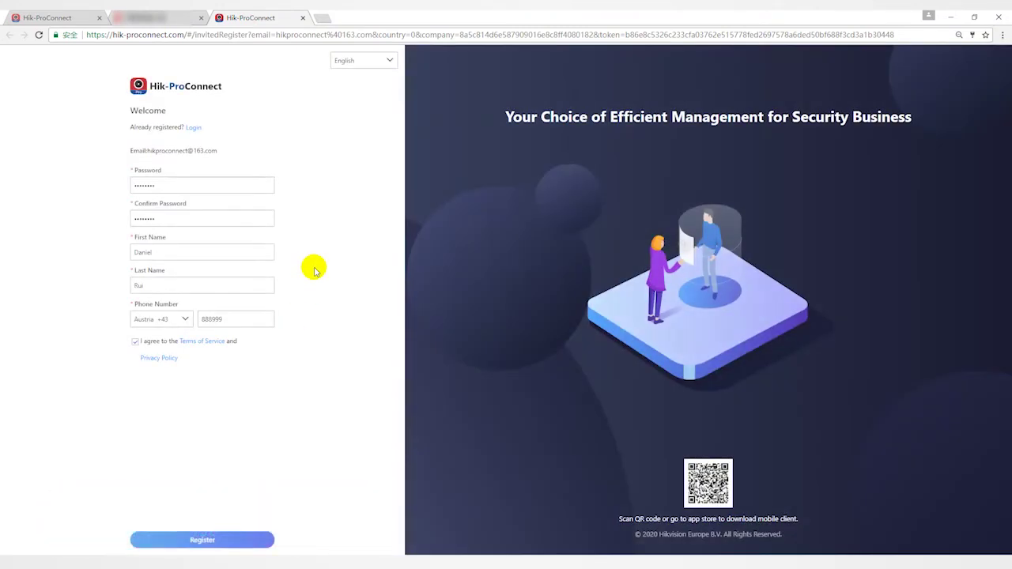
left_click(210, 539)
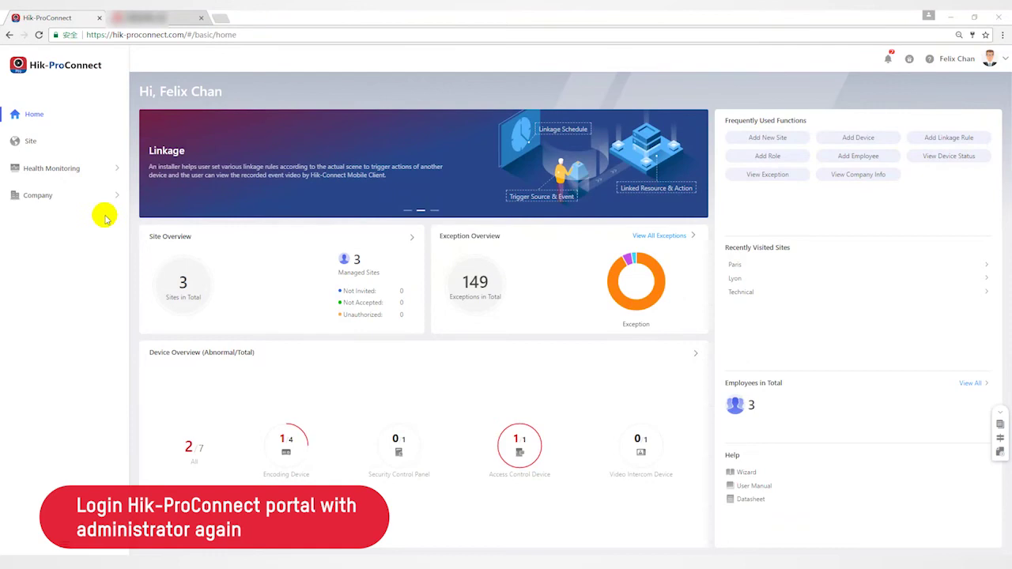
Check the Employee list under Company, then move on to the Site list.
left_click(91, 196)
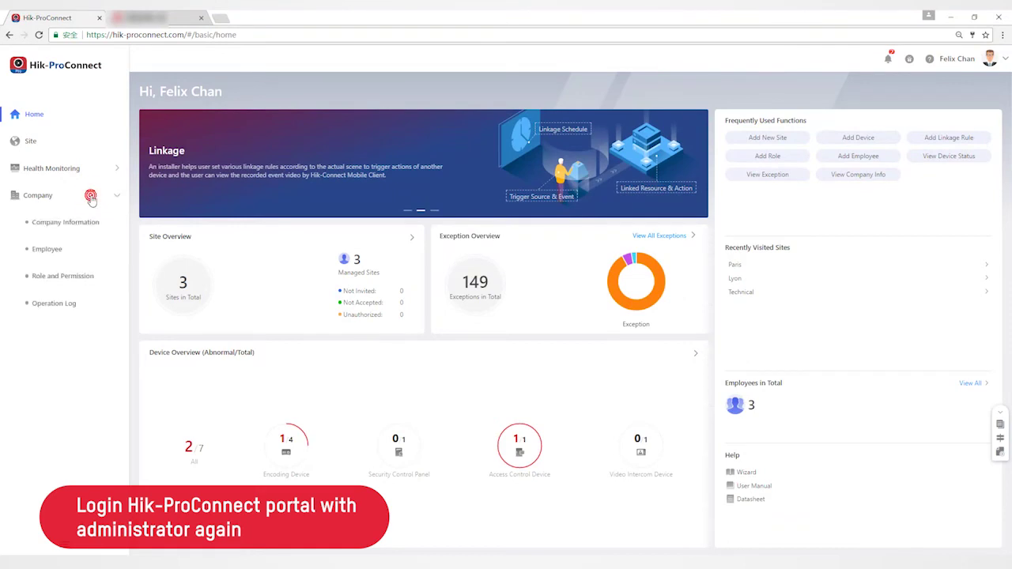
left_click(50, 250)
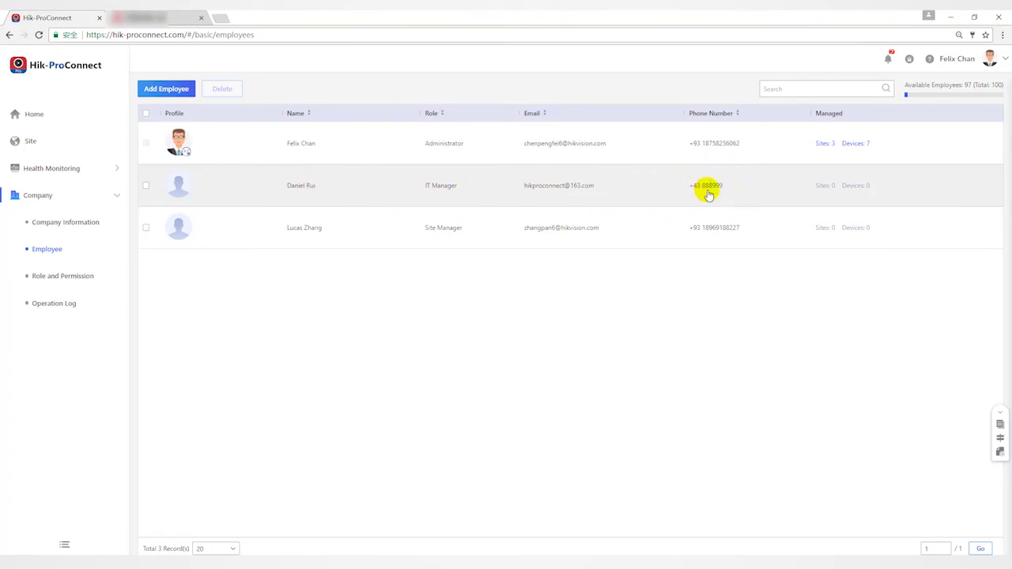
left_click(35, 144)
Assign the Lyon site to the newly registered IT Manager as its site manager.
left_click(35, 145)
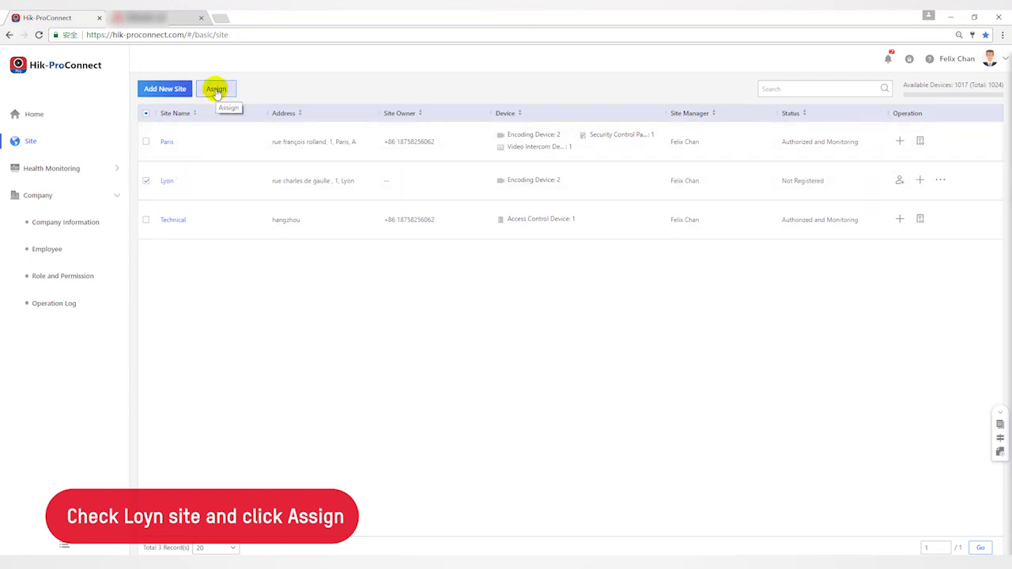
left_click(216, 89)
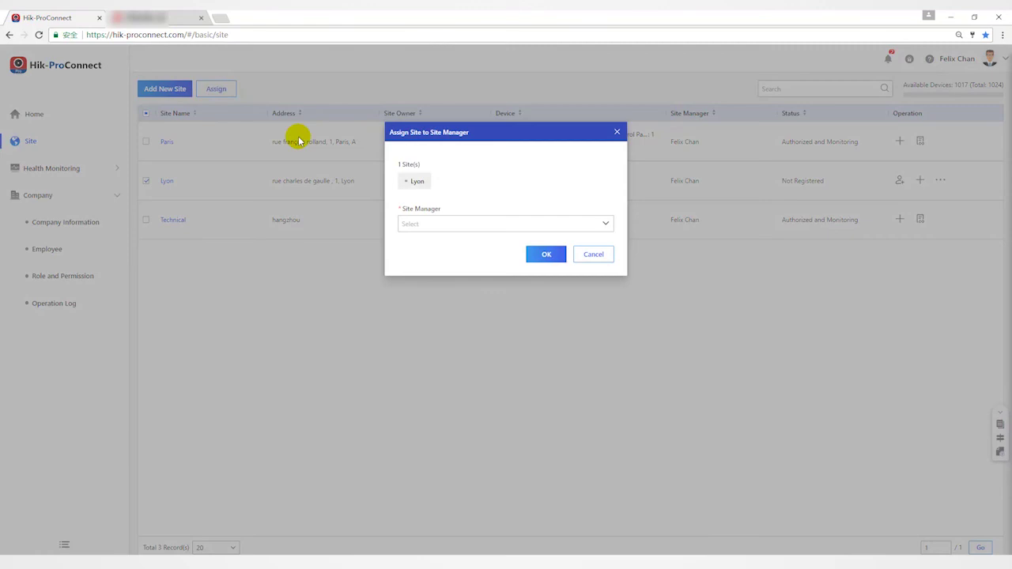
left_click(490, 224)
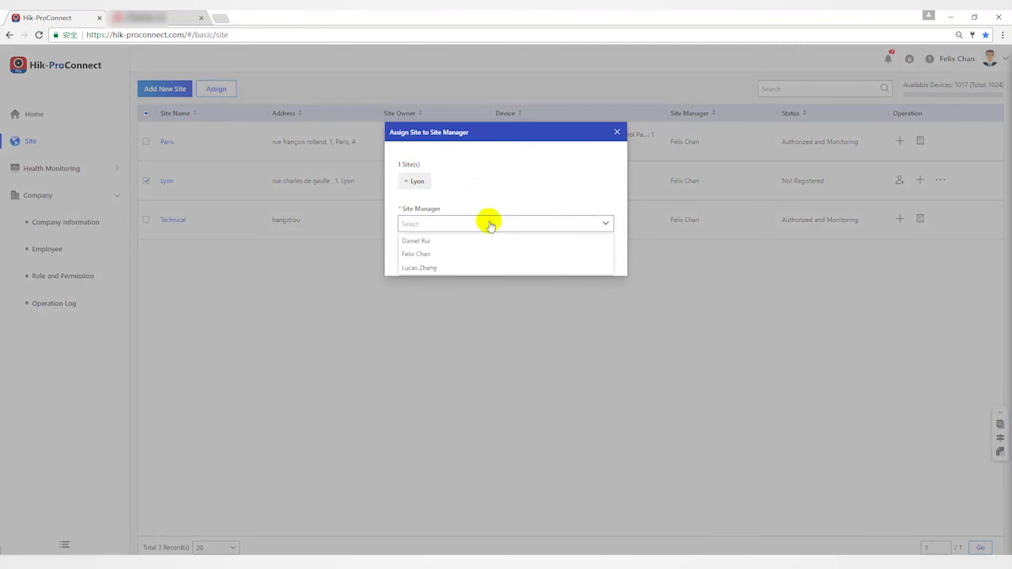
left_click(447, 241)
left_click(544, 254)
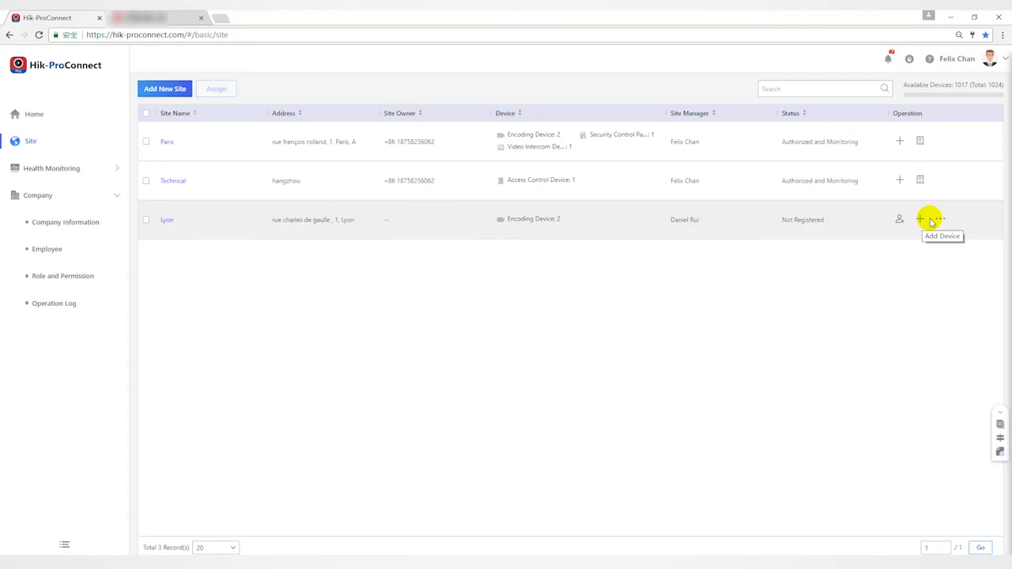
mouse_move(941, 219)
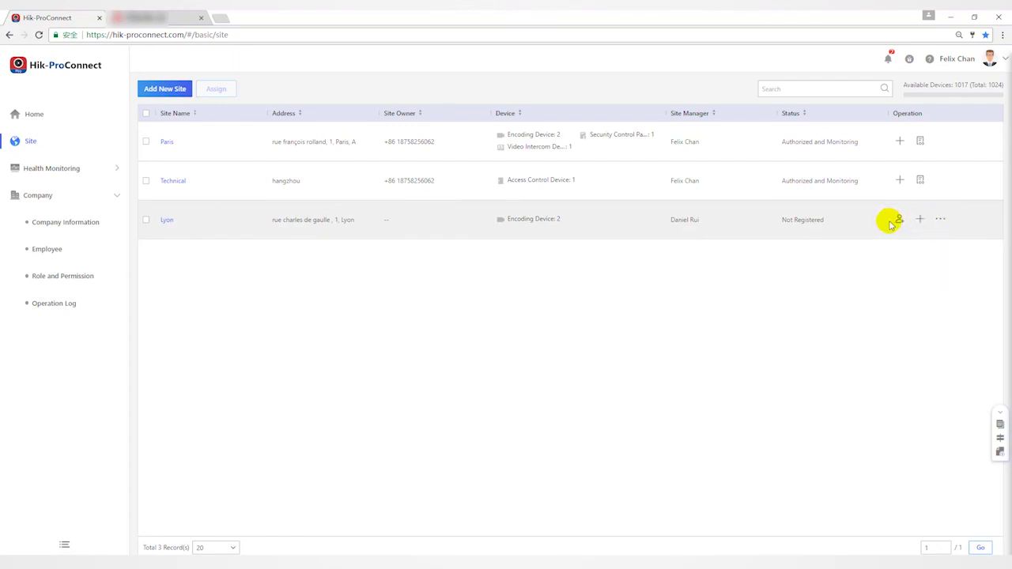